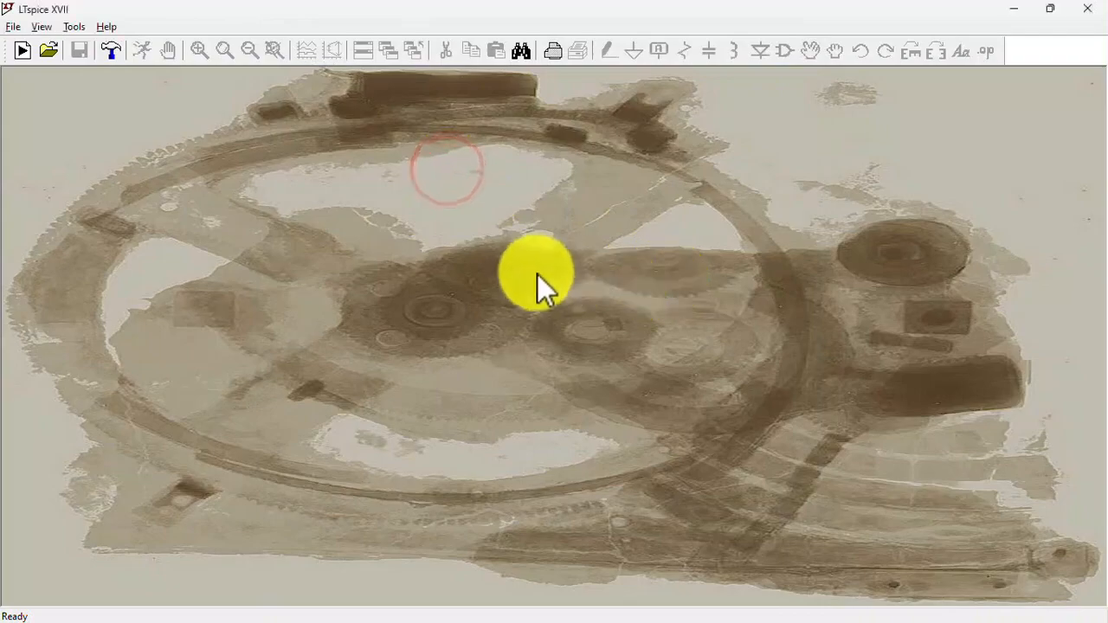
# - Switch to the AD820 datasheet in Acrobat Reader and examine its single and dual supply ranges, DC performance and noise specifications
pyautogui.hotkey('alt', 'Tab')
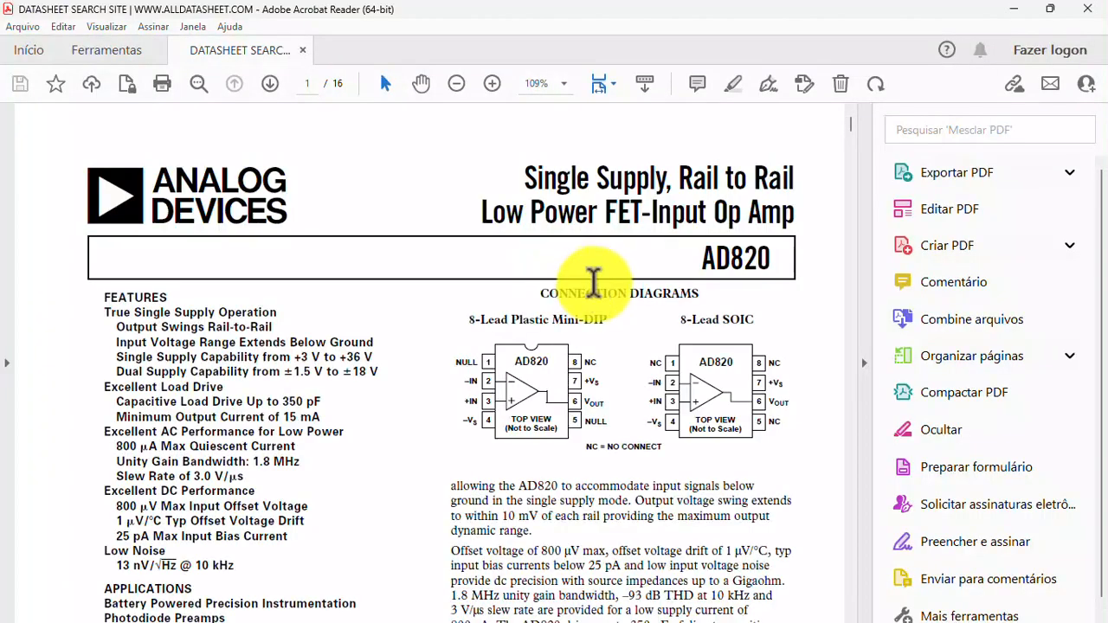
pyautogui.click(864, 362)
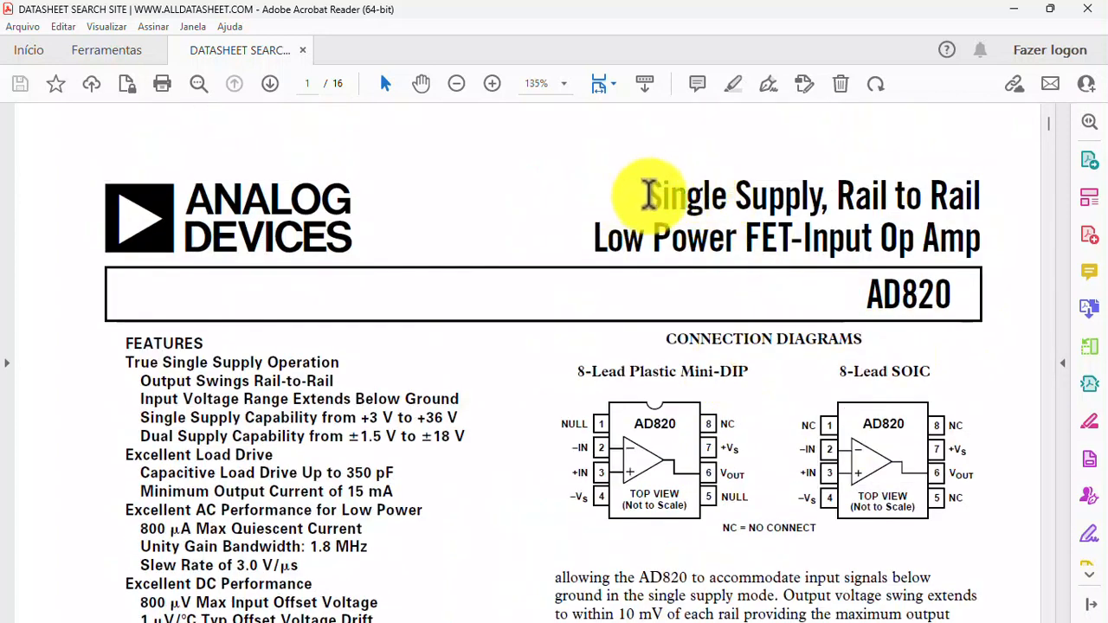
pyautogui.moveTo(645, 194); pyautogui.dragTo(775, 187)
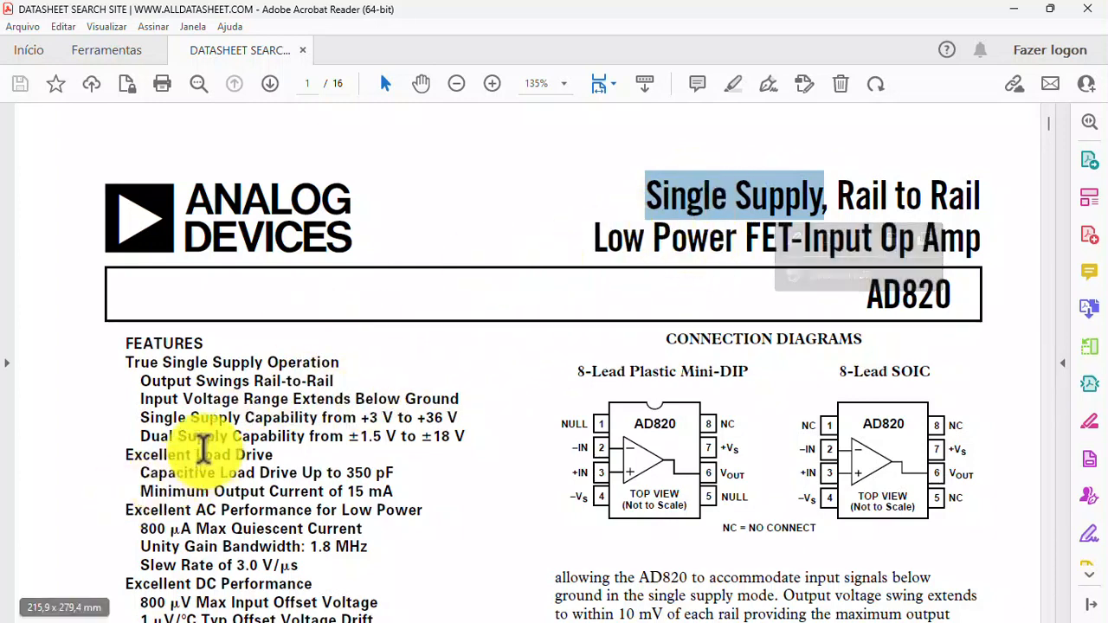
pyautogui.moveTo(143, 417); pyautogui.dragTo(457, 418)
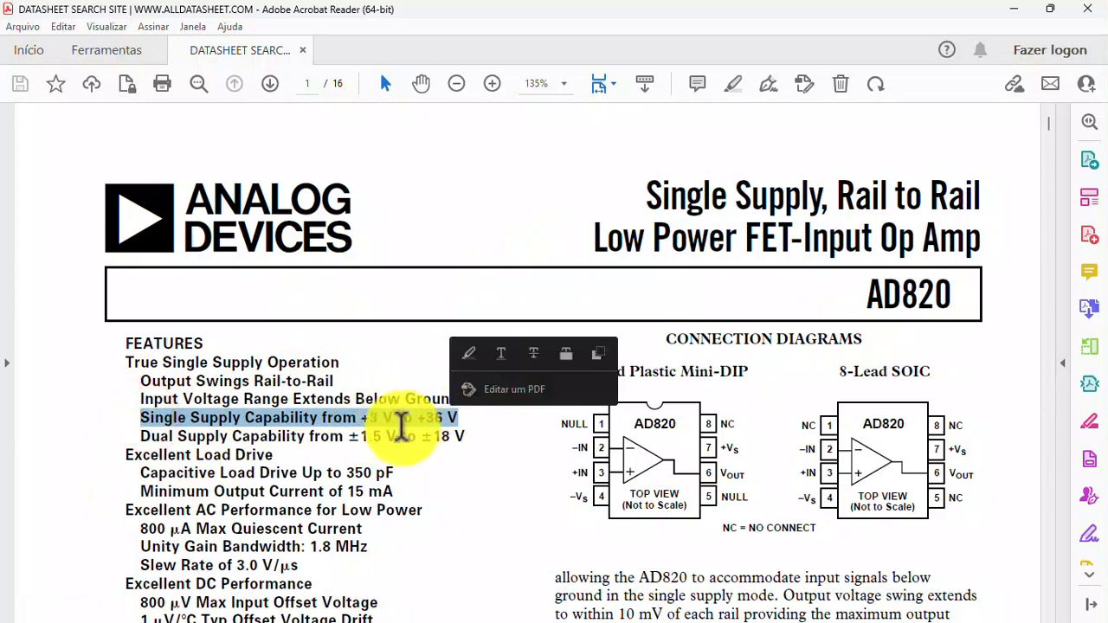
pyautogui.click(145, 439)
pyautogui.moveTo(161, 438); pyautogui.dragTo(468, 438)
pyautogui.scroll(-2, 295, 468)
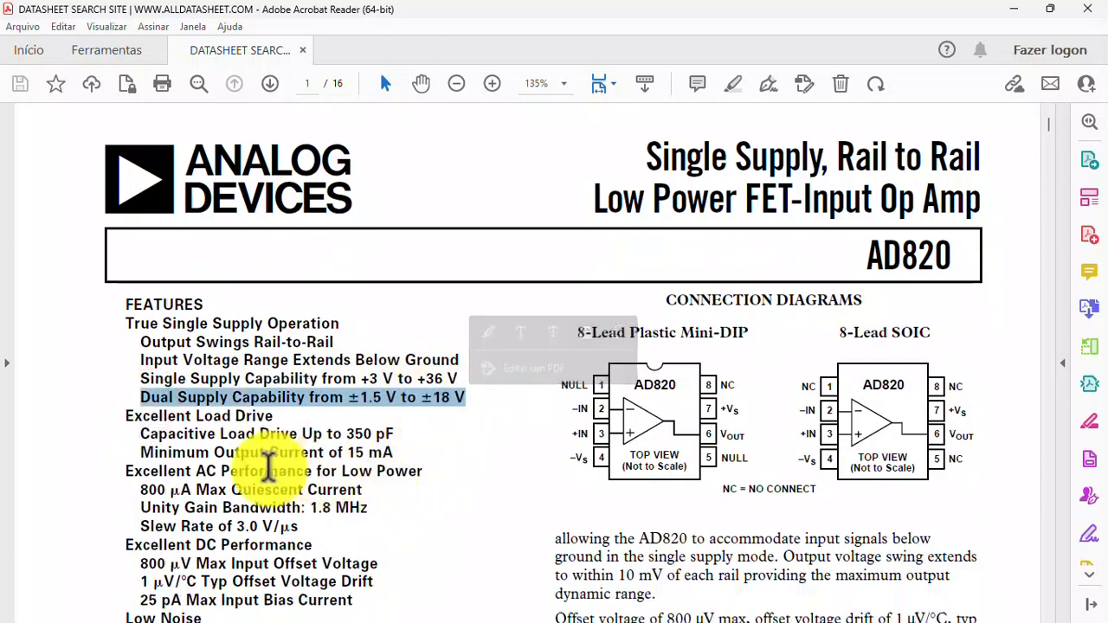
pyautogui.moveTo(126, 507); pyautogui.dragTo(290, 505)
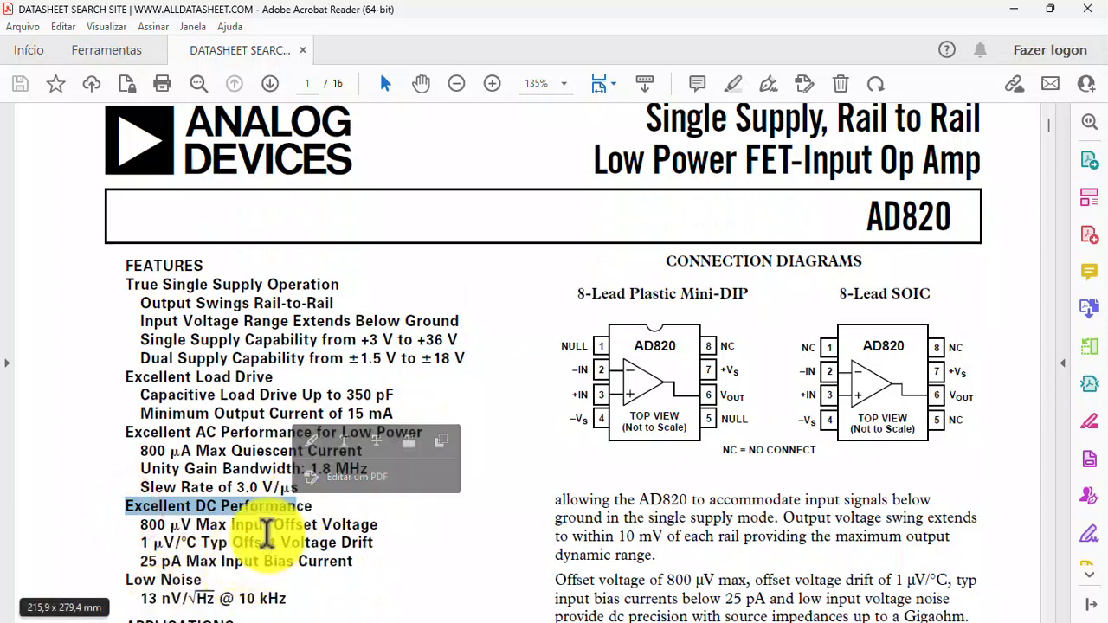
pyautogui.moveTo(123, 579); pyautogui.dragTo(197, 599)
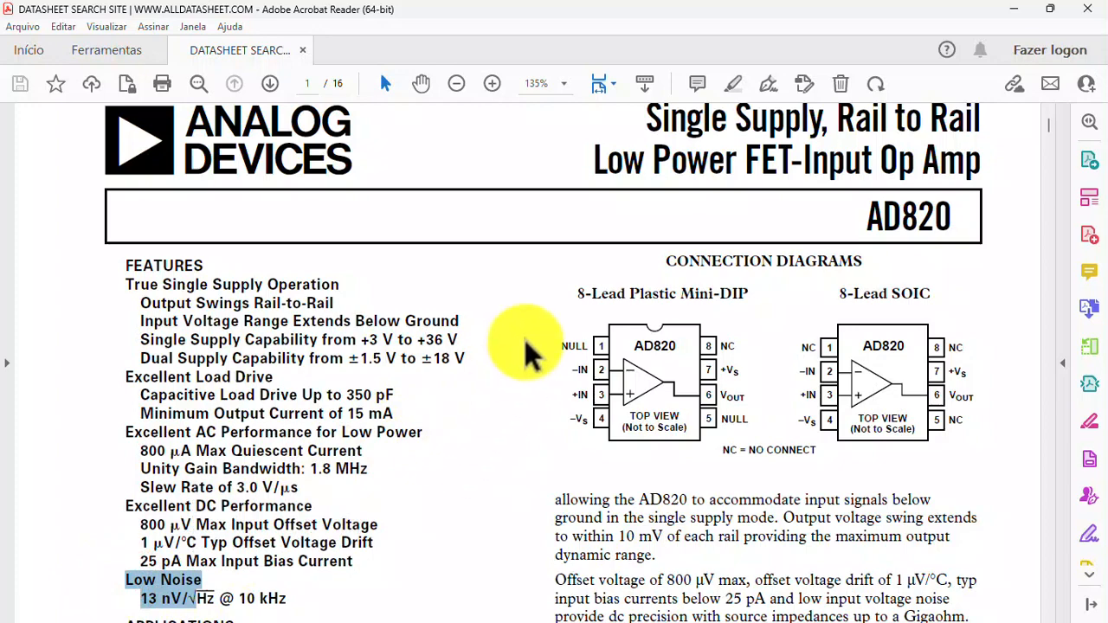
pyautogui.click(1088, 9)
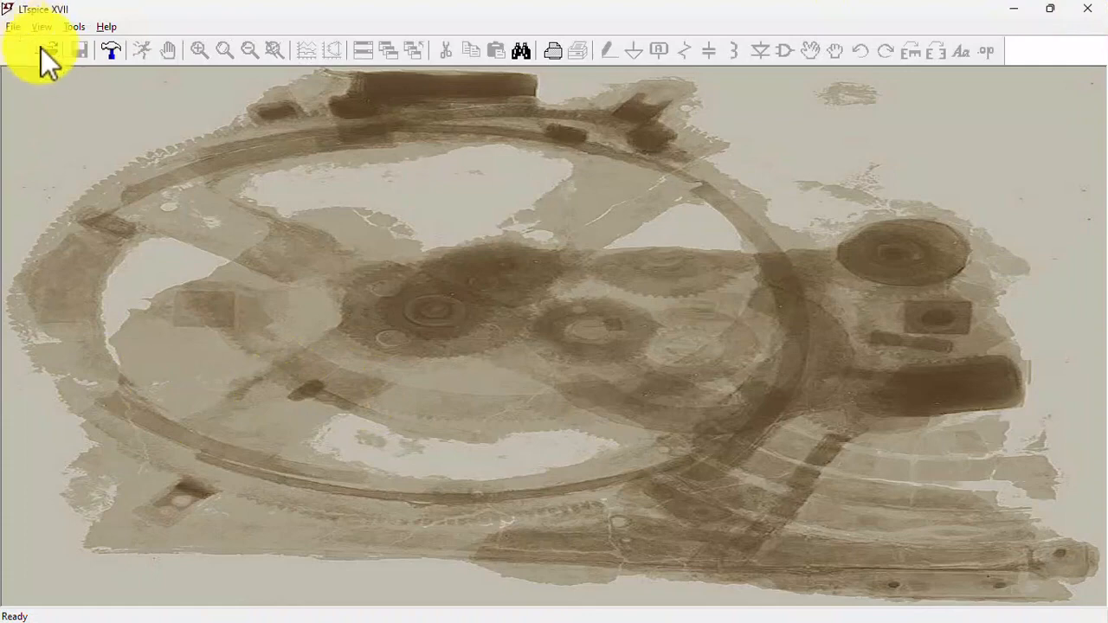
# - Open the recent schematic PWM with OpAmp.asc in LTspice
pyautogui.click(13, 26)
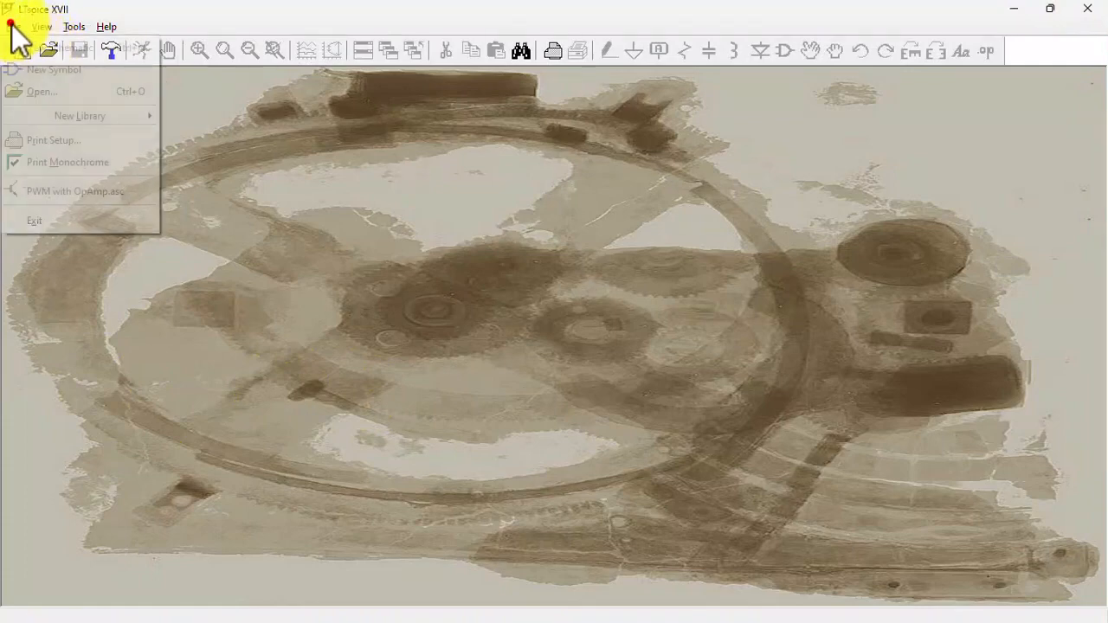
pyautogui.click(84, 193)
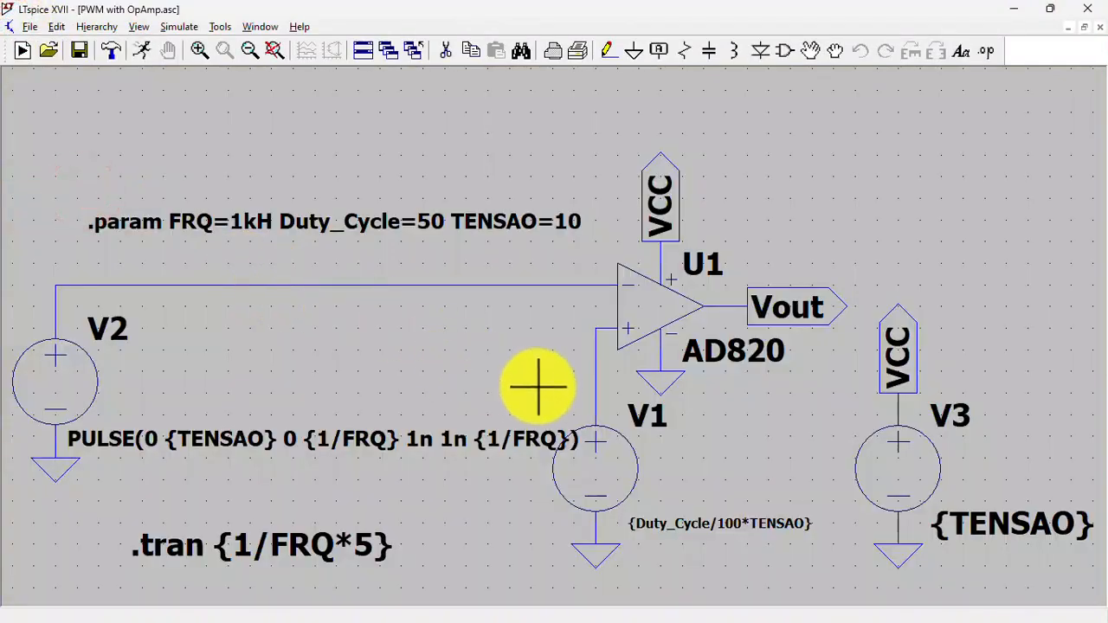
pyautogui.click(275, 50)
pyautogui.click(250, 50)
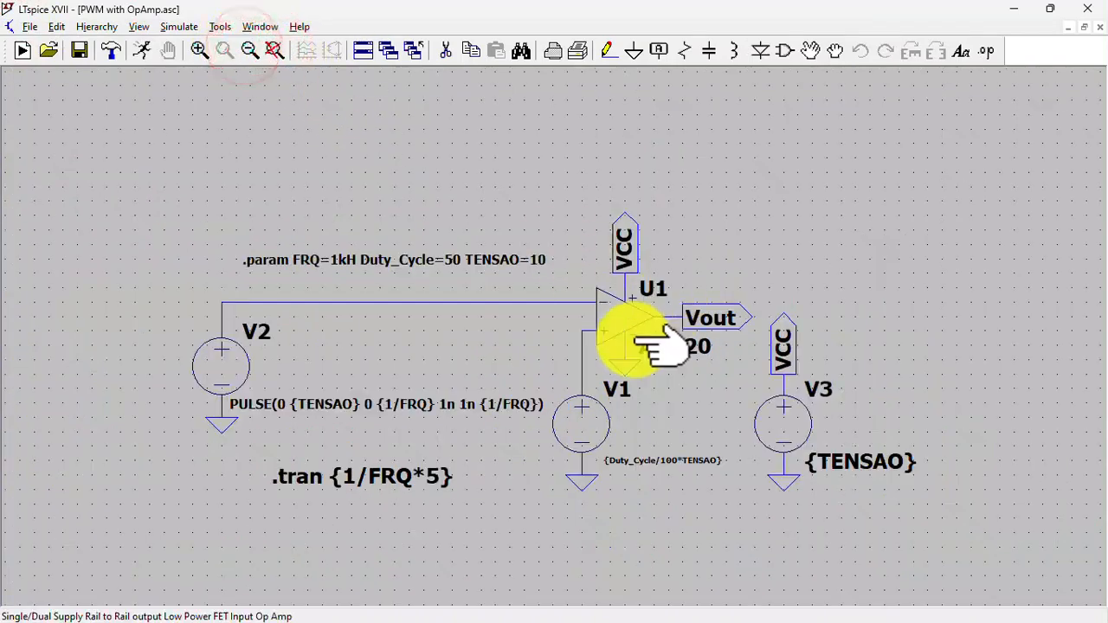
pyautogui.moveTo(493, 231); pyautogui.dragTo(488, 144)
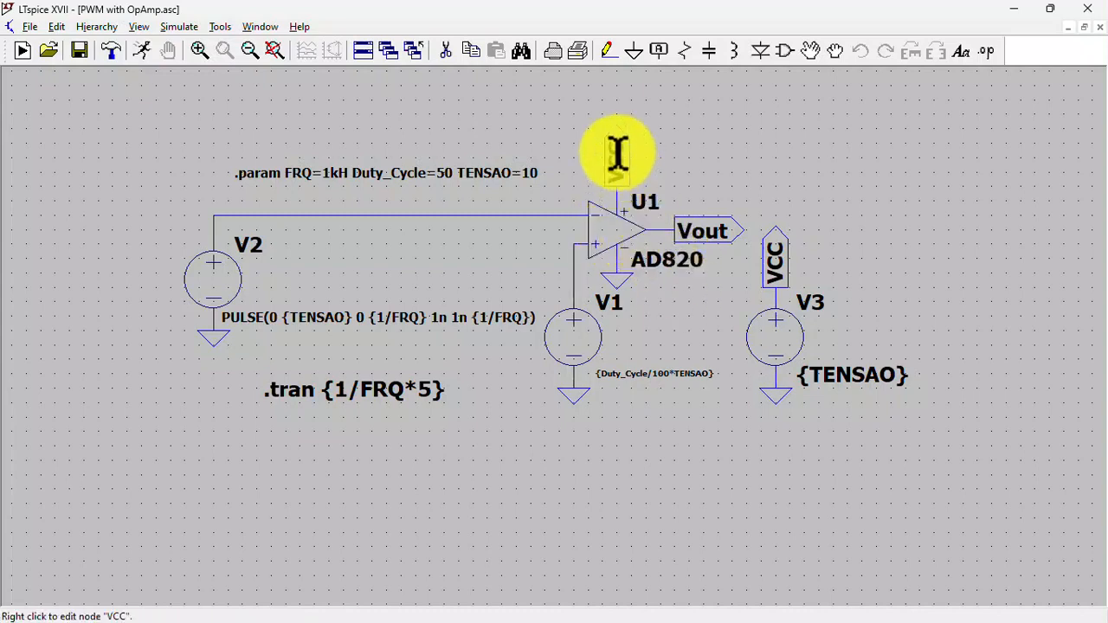
pyautogui.click(614, 154)
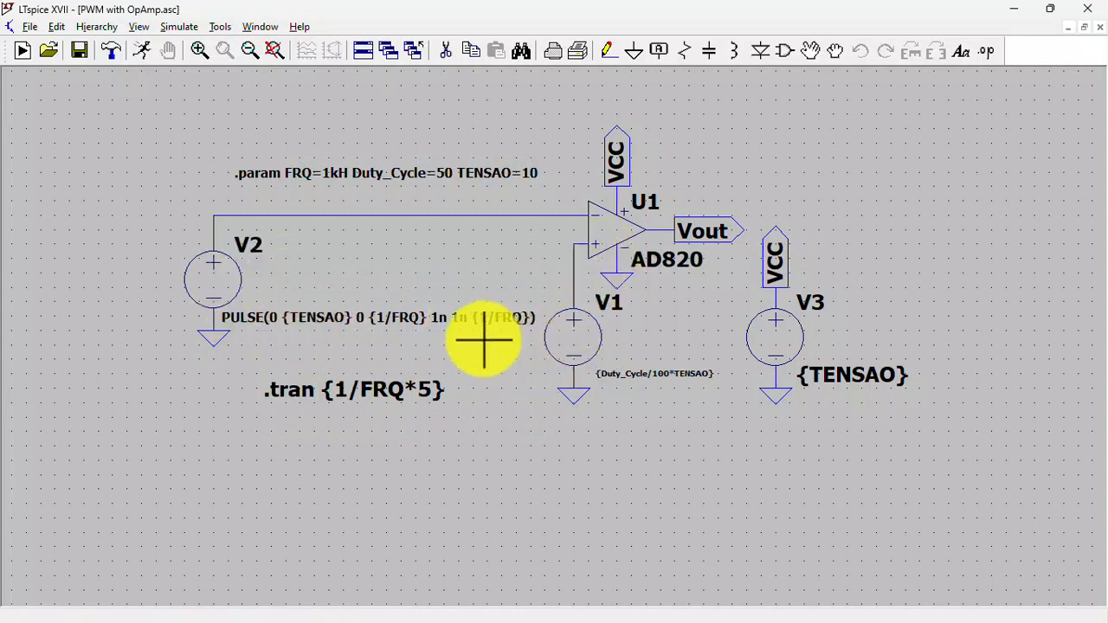
# - Inspect the pulse settings of voltage source V2 without changing them
pyautogui.rightClick(214, 275)
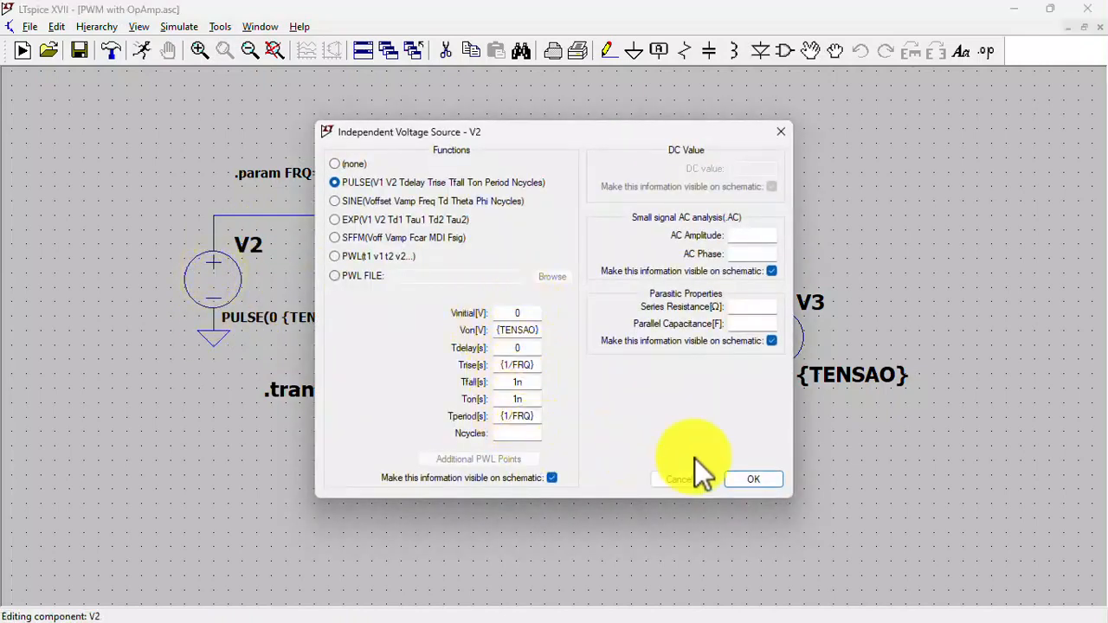
pyautogui.click(677, 482)
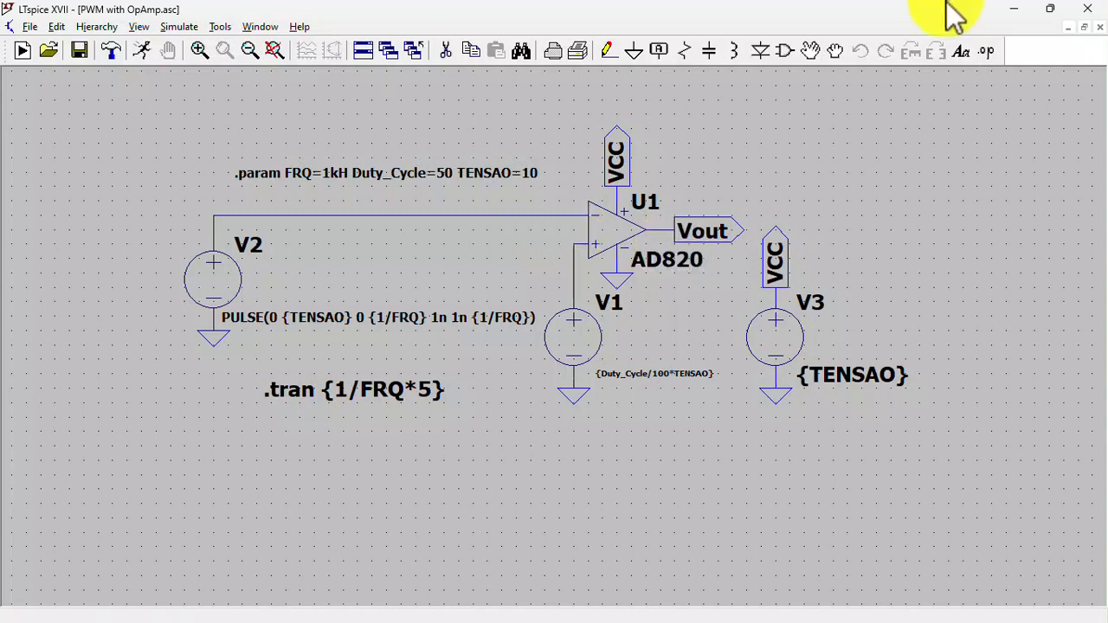
pyautogui.click(389, 559)
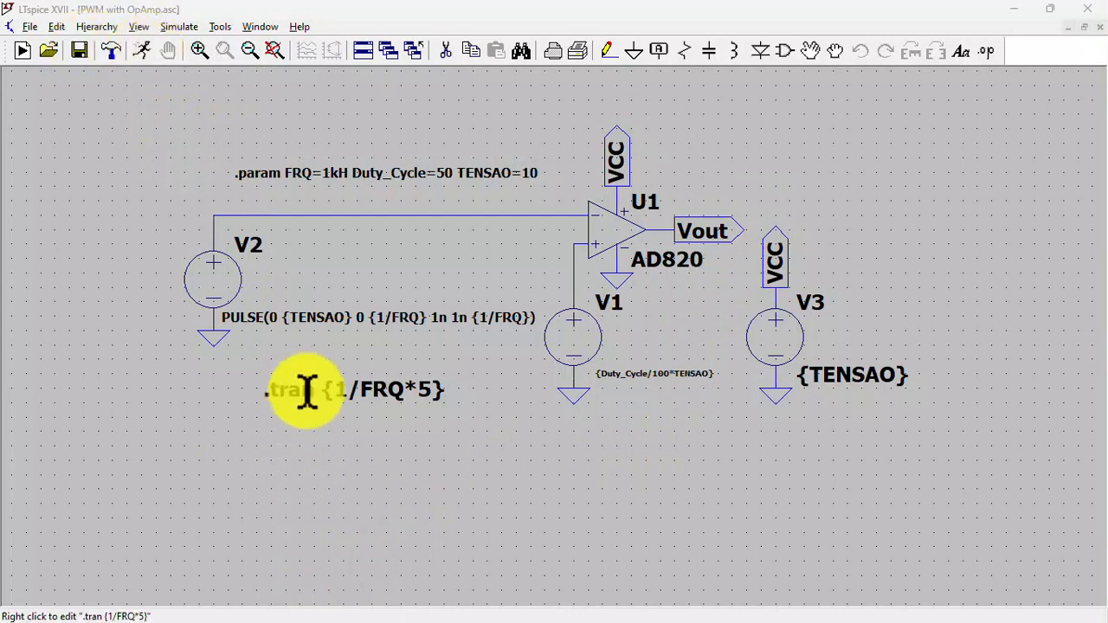
# - Run the transient simulation and plot the voltages at the op amp's inverting input, non-inverting input and Vout
pyautogui.click(144, 49)
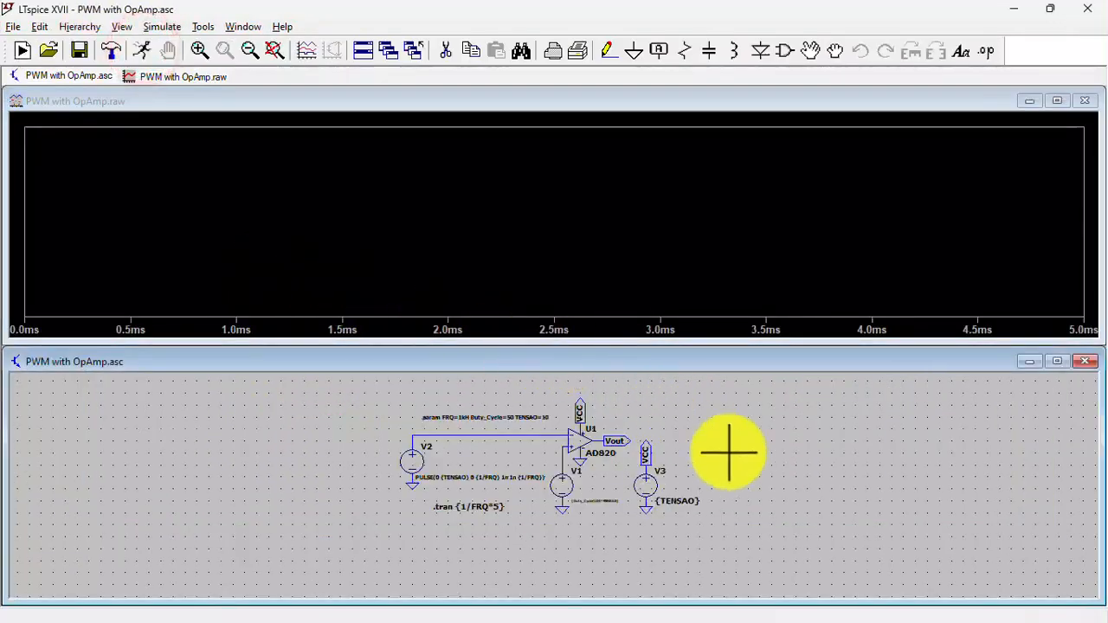
pyautogui.rightClick(384, 513)
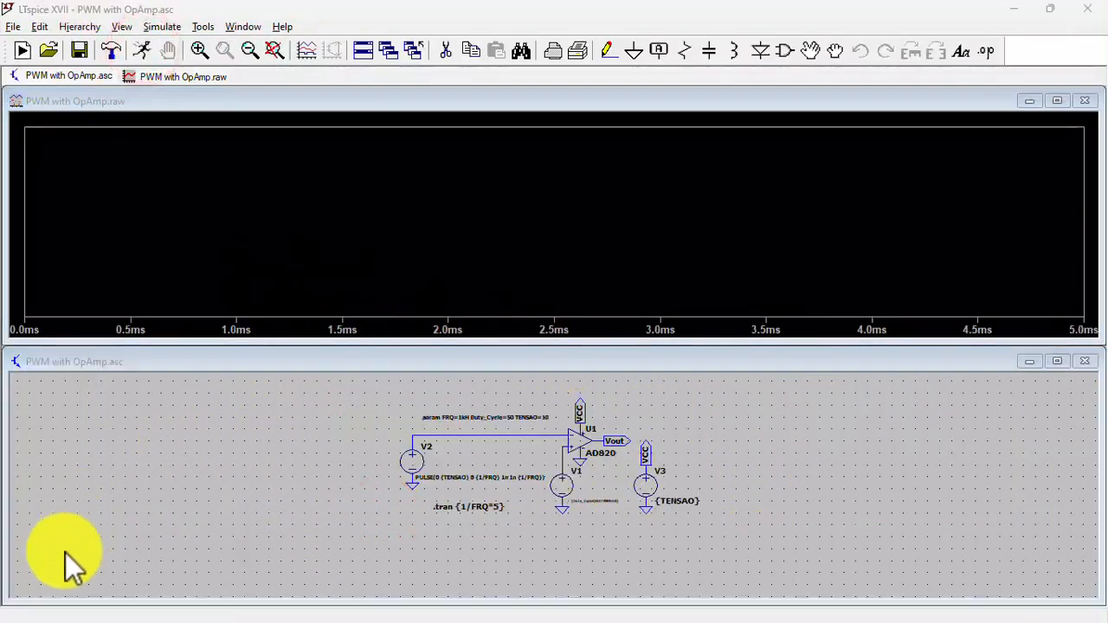
pyautogui.click(445, 433)
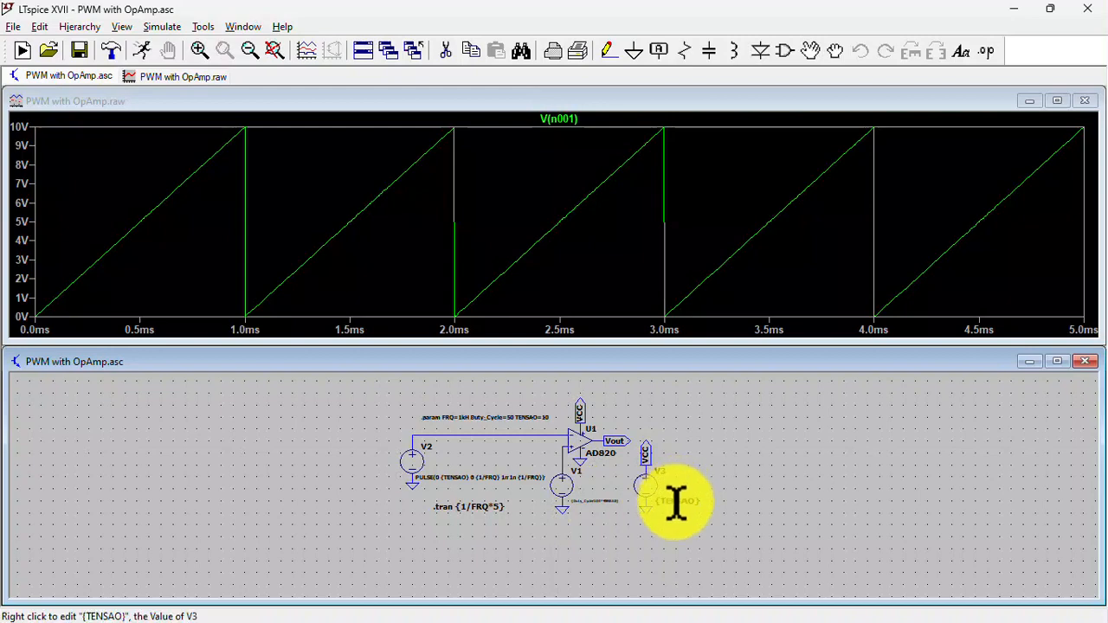
pyautogui.click(563, 461)
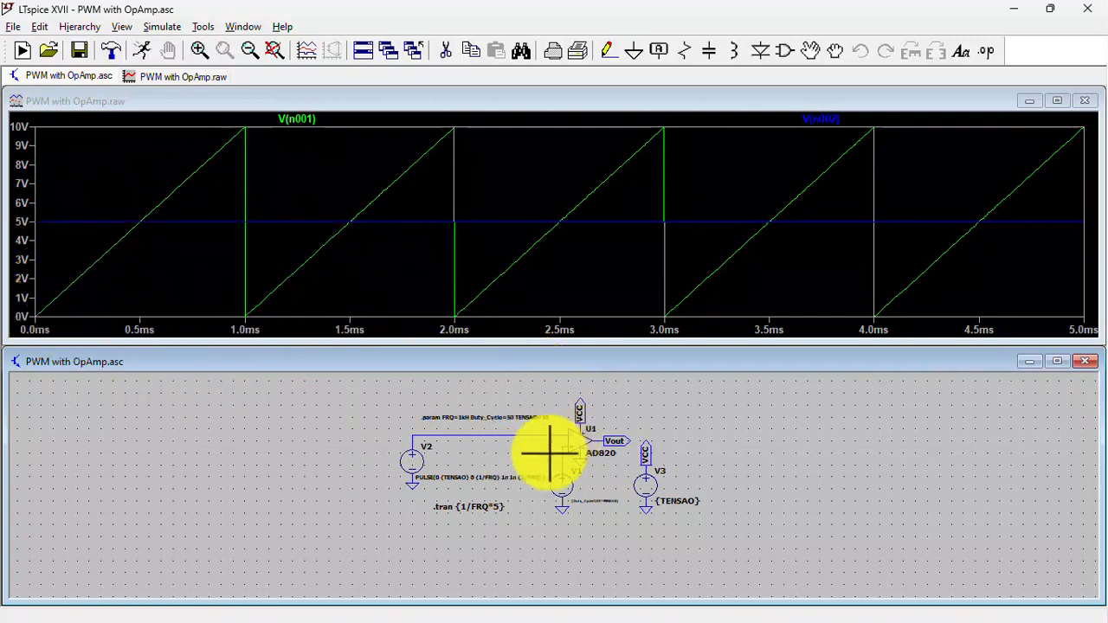
pyautogui.click(616, 440)
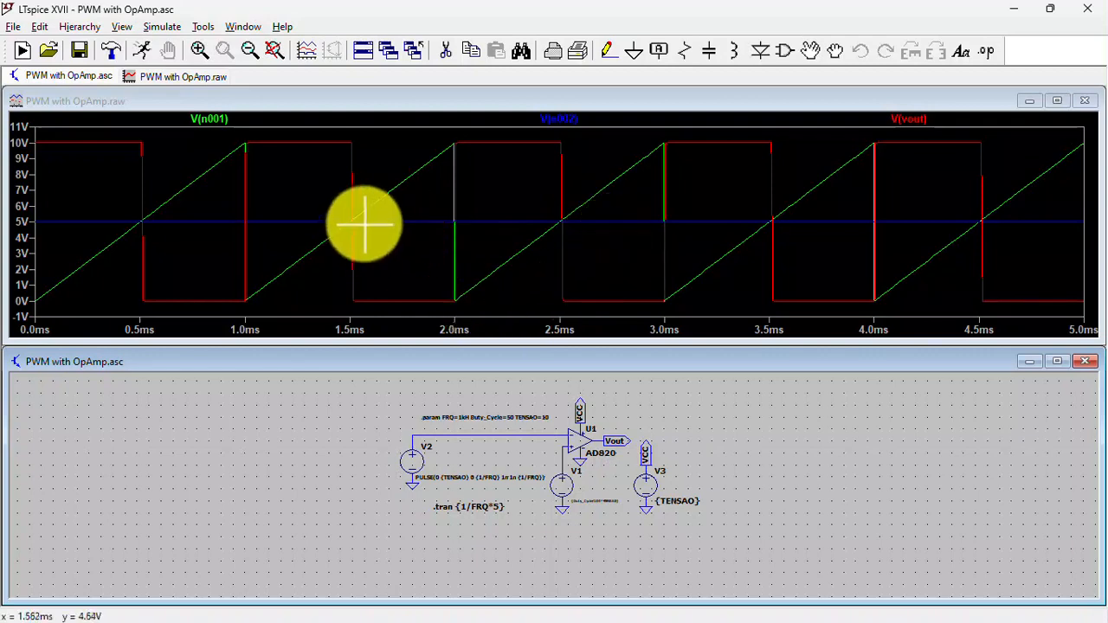
# - Add a second plot pane and move the V(n001) and V(n002) traces into it, leaving V(vout) separate
pyautogui.rightClick(400, 171)
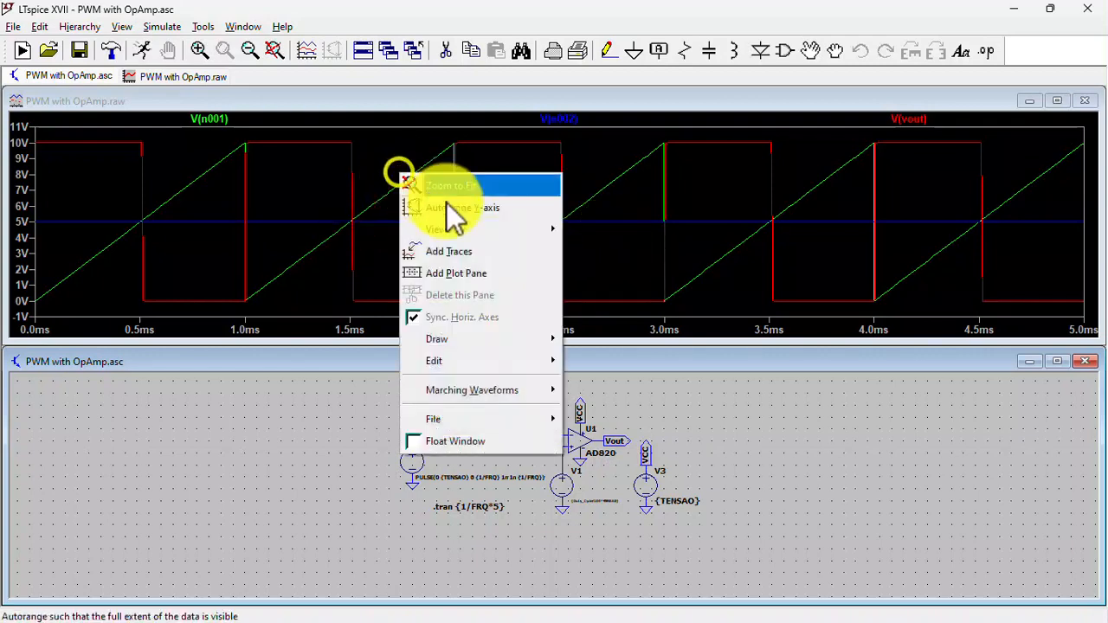
pyautogui.click(467, 274)
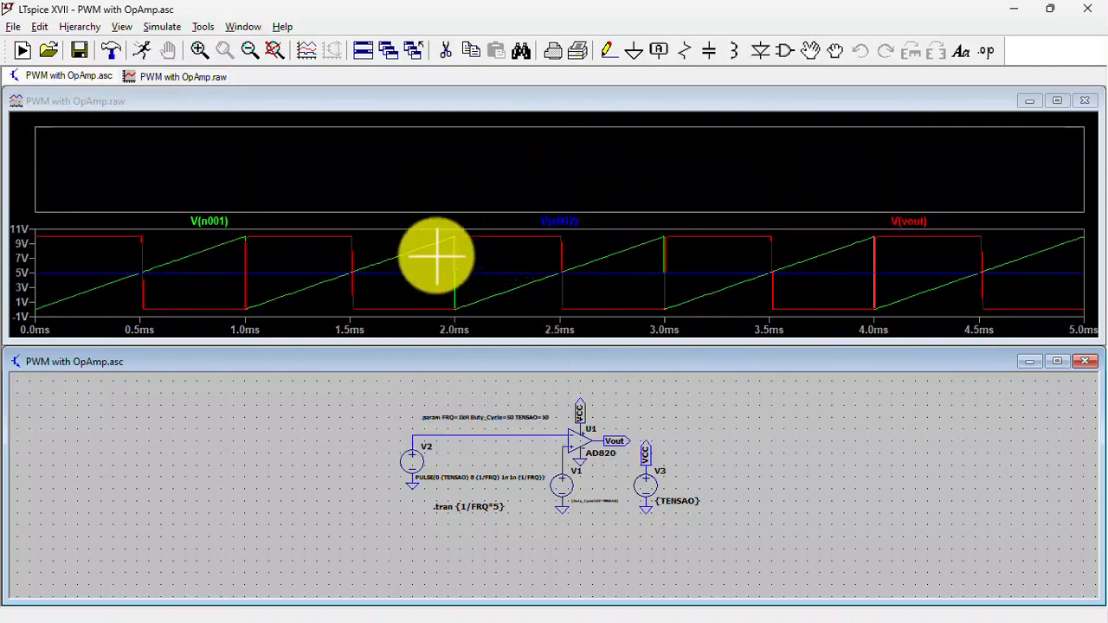
pyautogui.moveTo(215, 222)
pyautogui.mouseDown()
pyautogui.moveTo(235, 153)
pyautogui.moveTo(247, 156)
pyautogui.mouseUp()
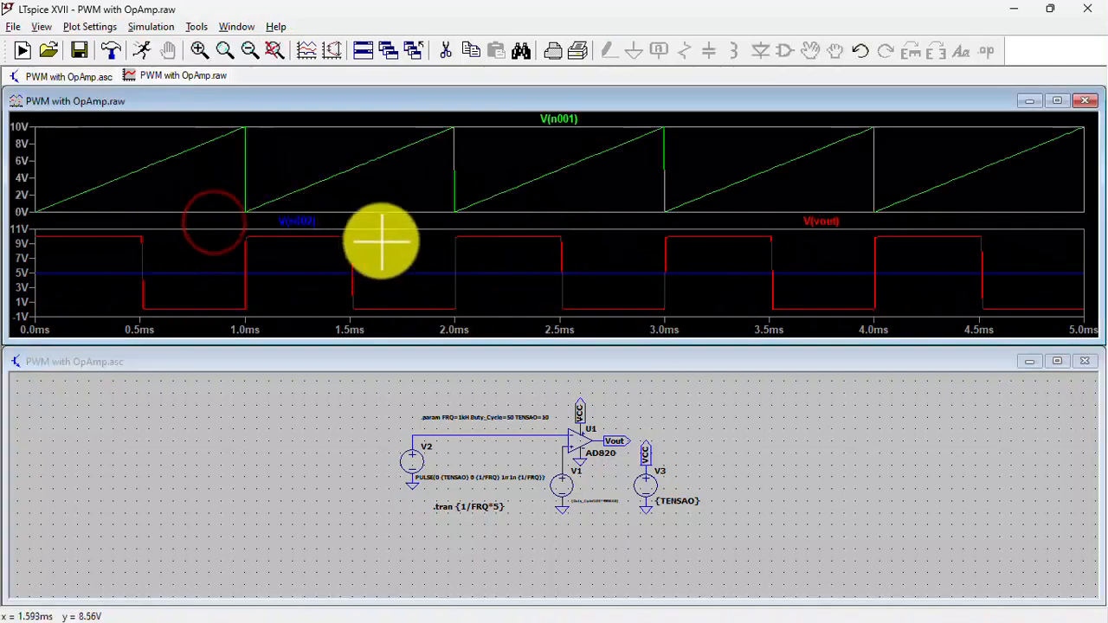
pyautogui.moveTo(307, 222); pyautogui.dragTo(329, 160)
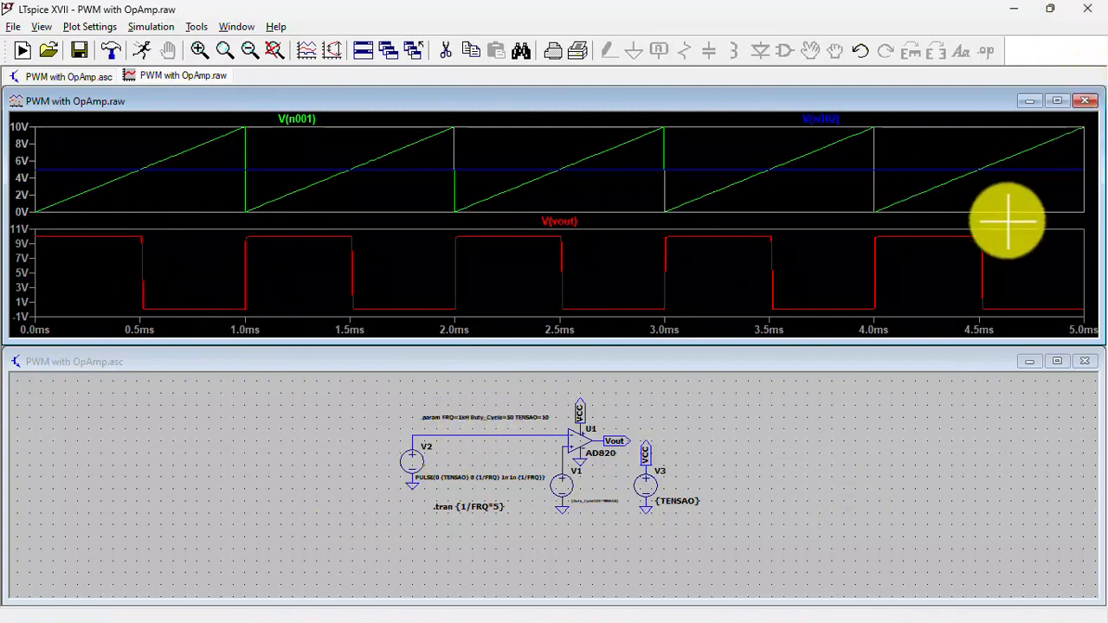
# - Edit the .param statement on the schematic, setting FRQ to 2kH, Duty_Cycle to 25 and TENSAO to 9
pyautogui.click(1058, 360)
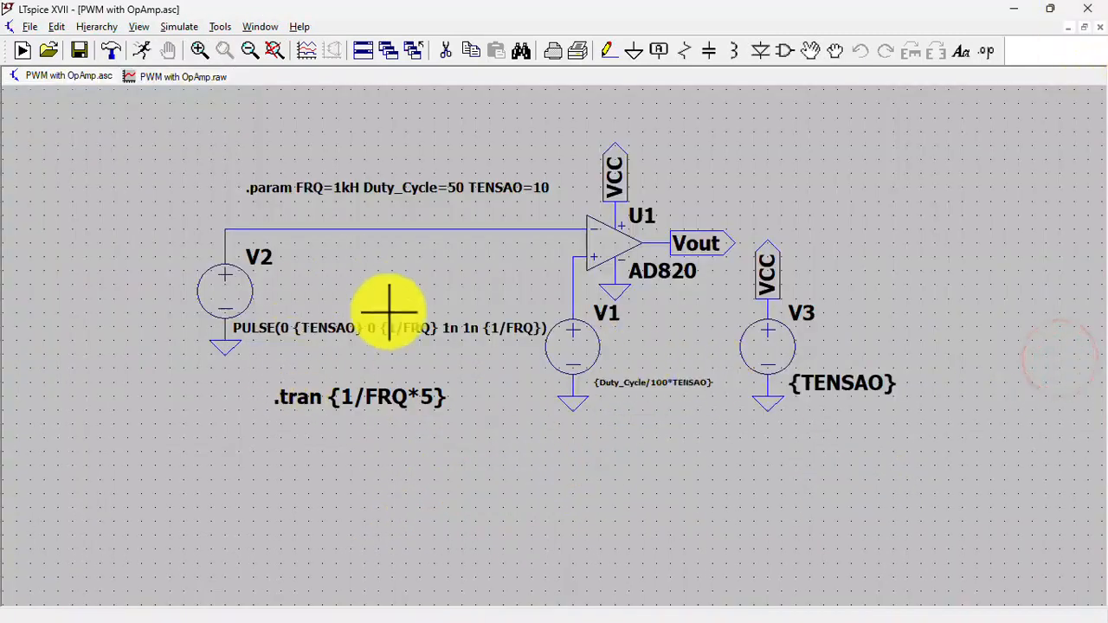
pyautogui.rightClick(389, 193)
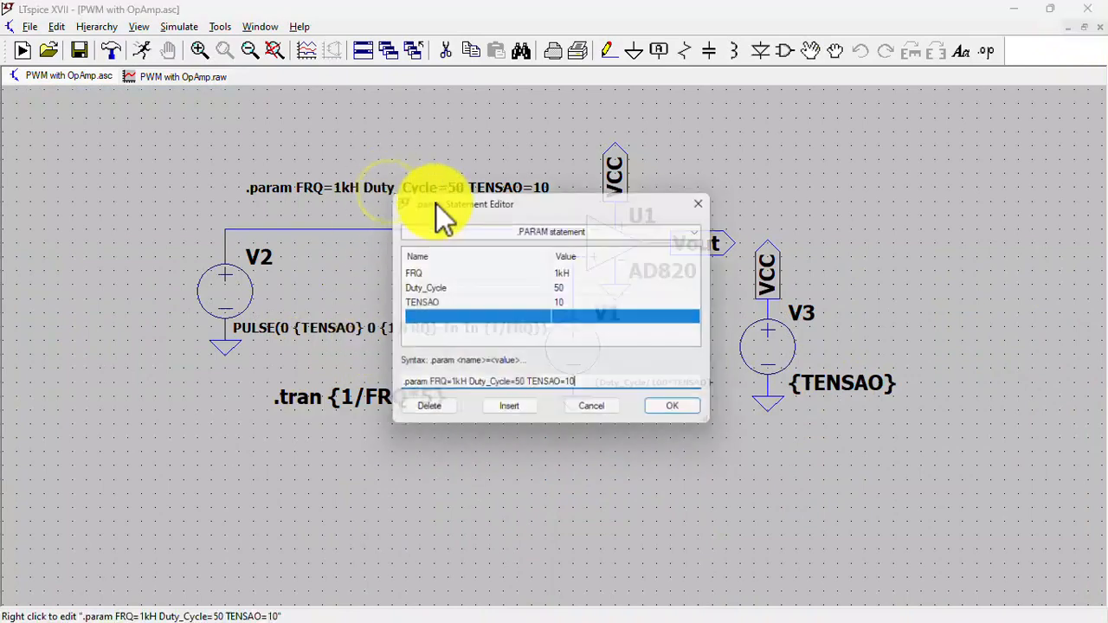
pyautogui.click(561, 273)
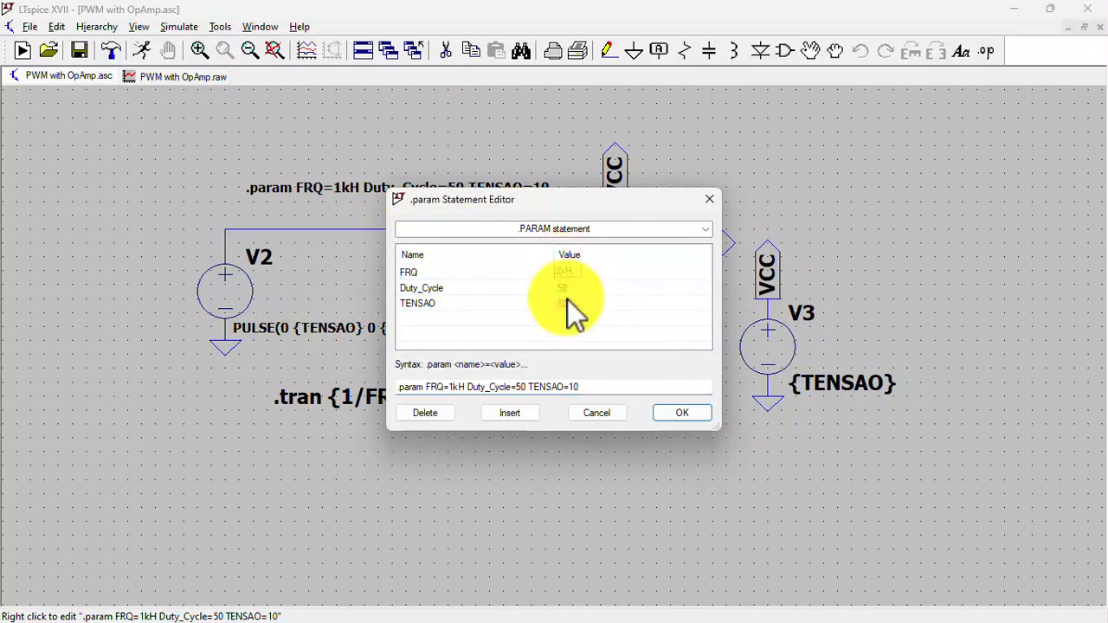
pyautogui.click(568, 288)
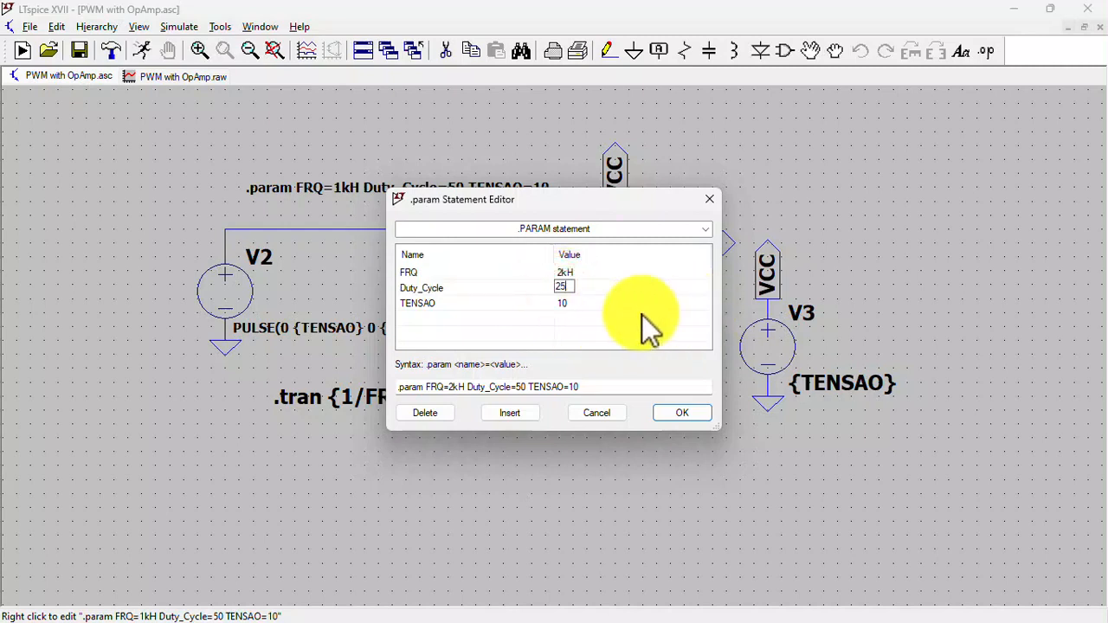
pyautogui.click(566, 304)
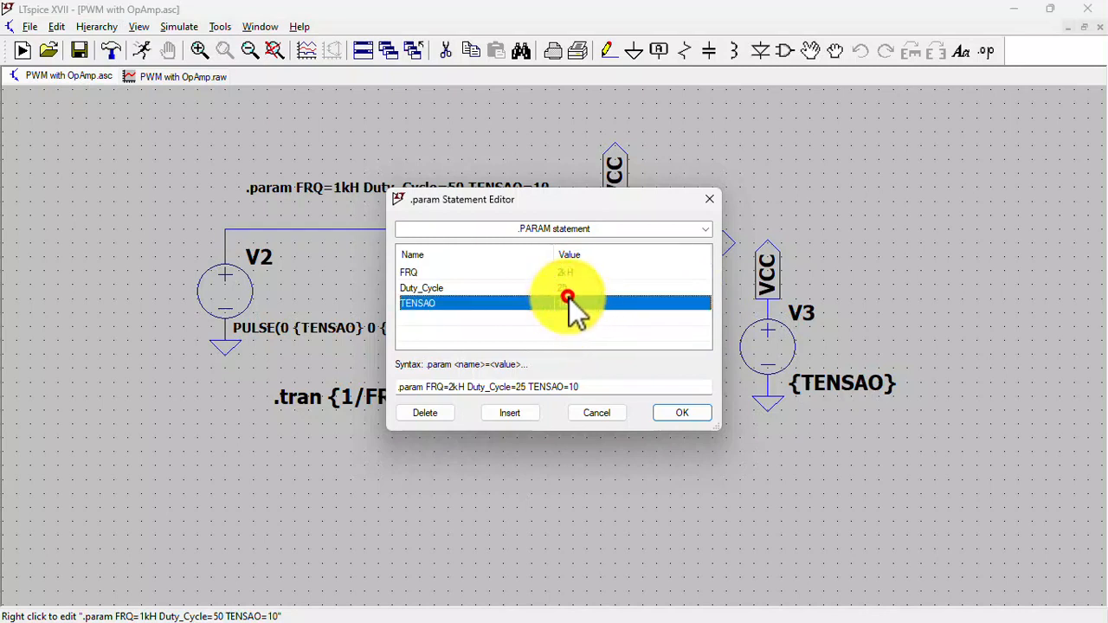
pyautogui.click(567, 298)
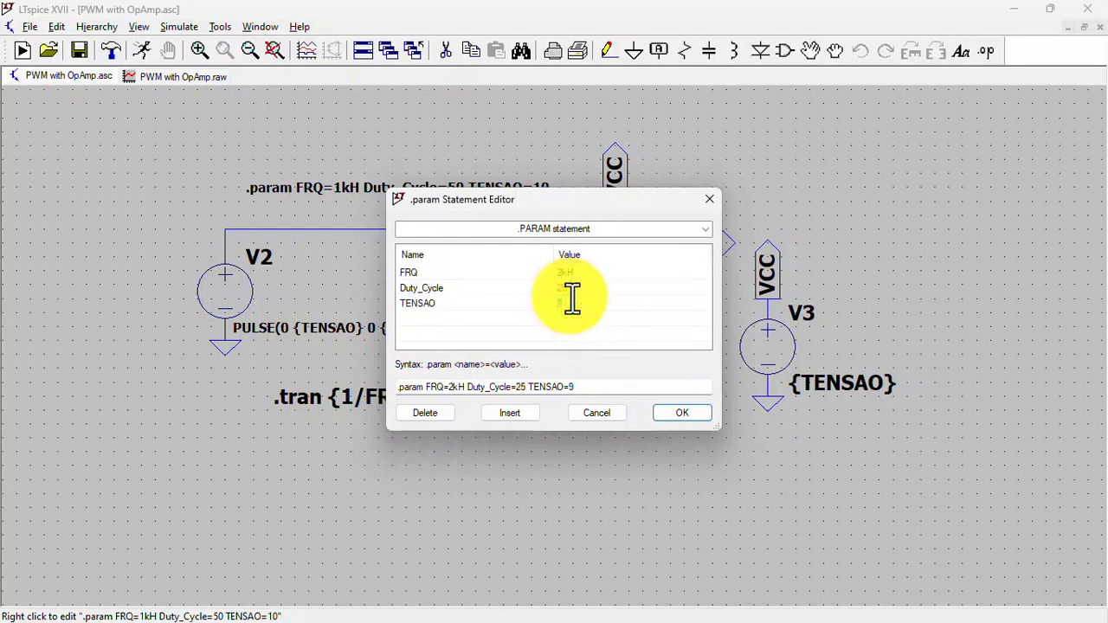
pyautogui.click(685, 413)
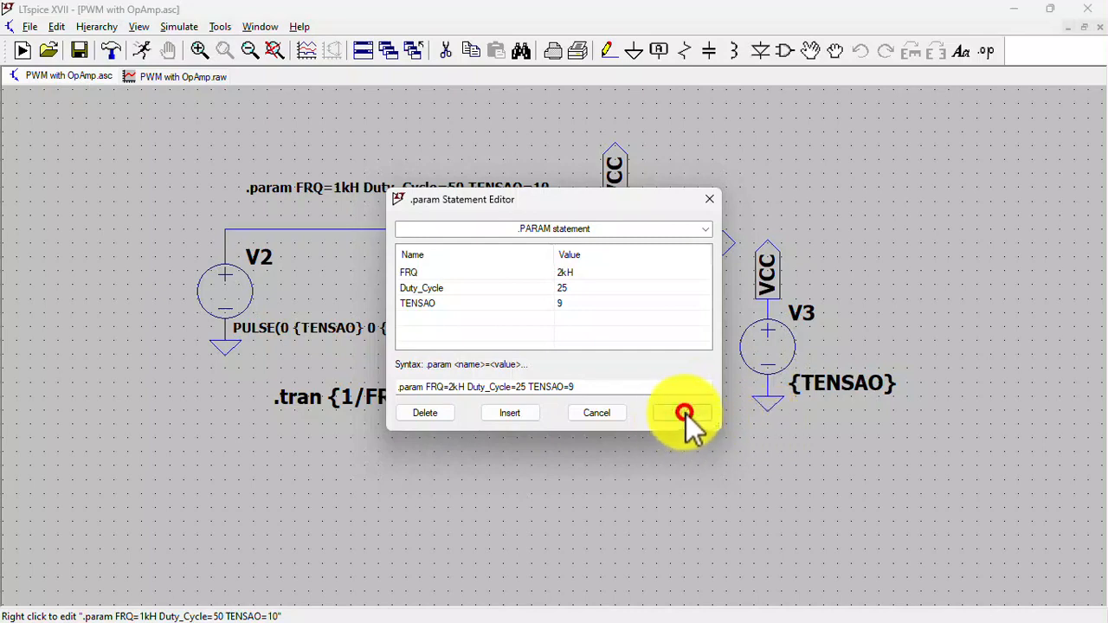
# - Rerun the simulation with the changed parameters and maximize the waveform window
pyautogui.click(141, 50)
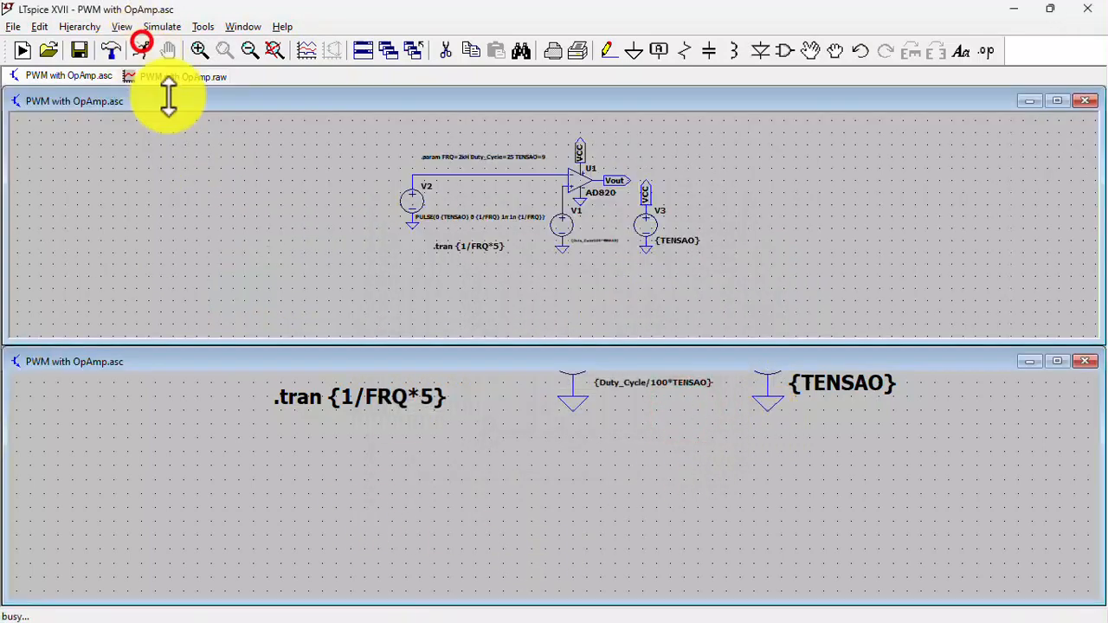
pyautogui.click(1056, 361)
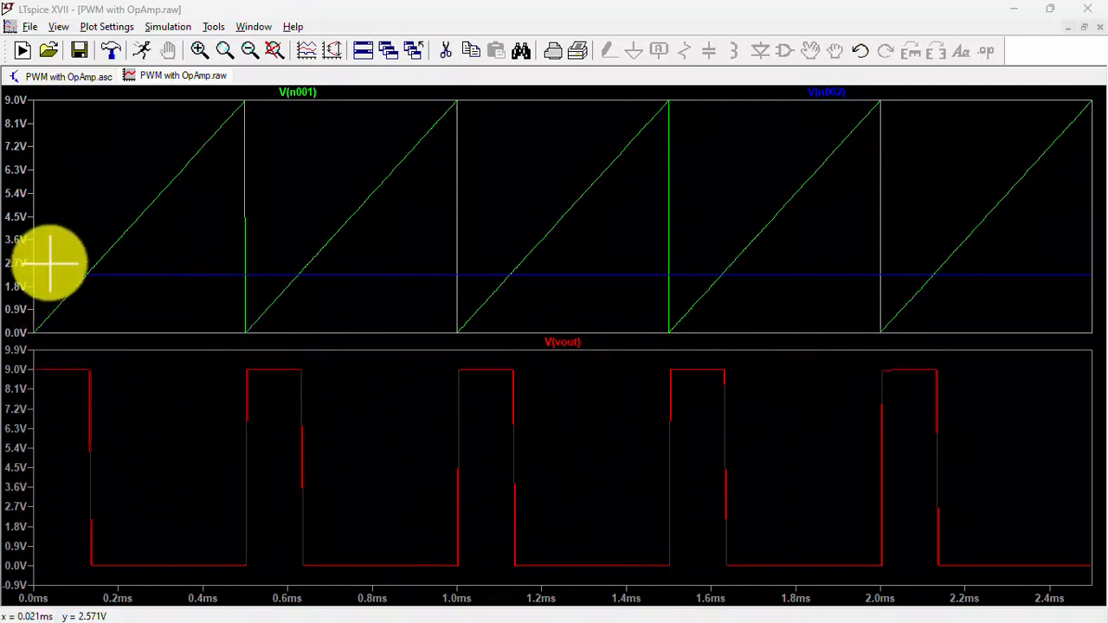
# - Measure the V(n002) level with a temporary cursor, set its attached cursor back to none, and close the waveform window
pyautogui.click(827, 92)
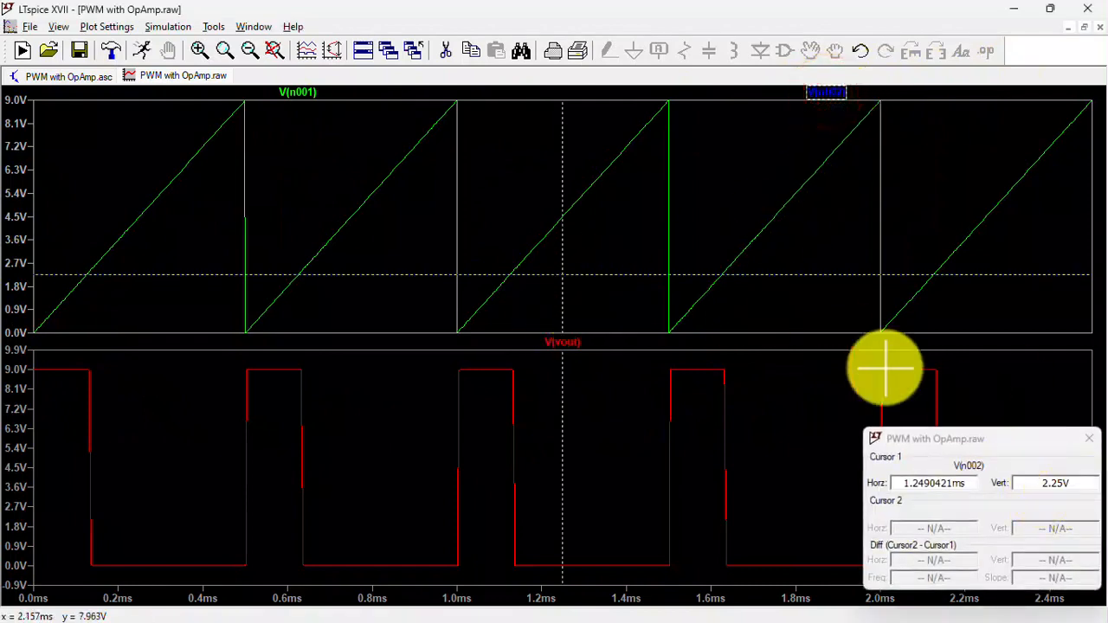
pyautogui.rightClick(831, 92)
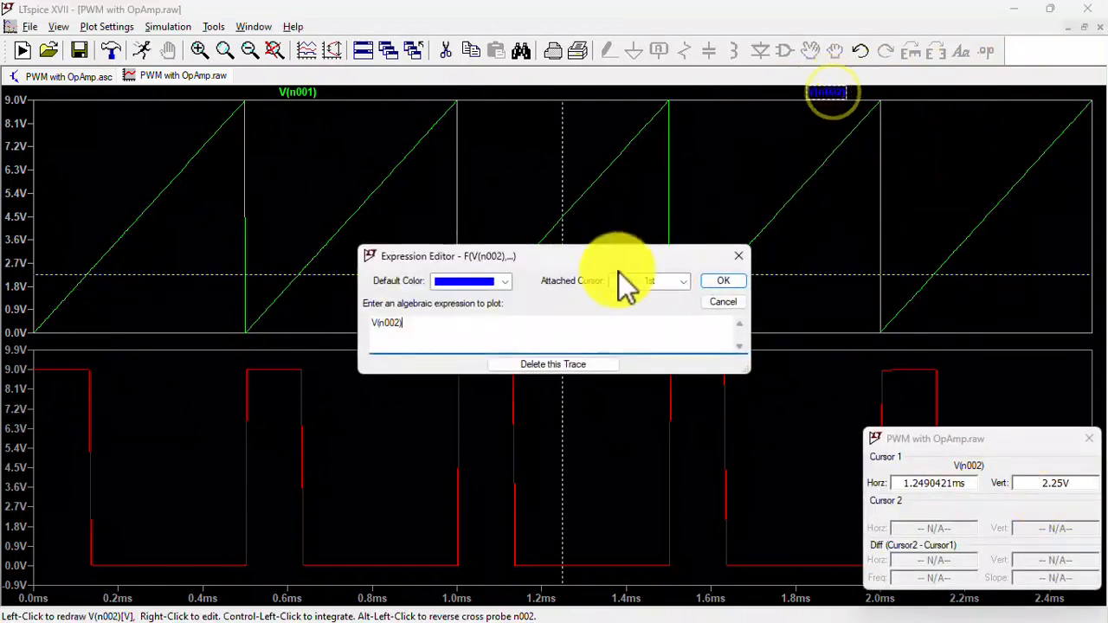
pyautogui.click(628, 281)
pyautogui.click(651, 298)
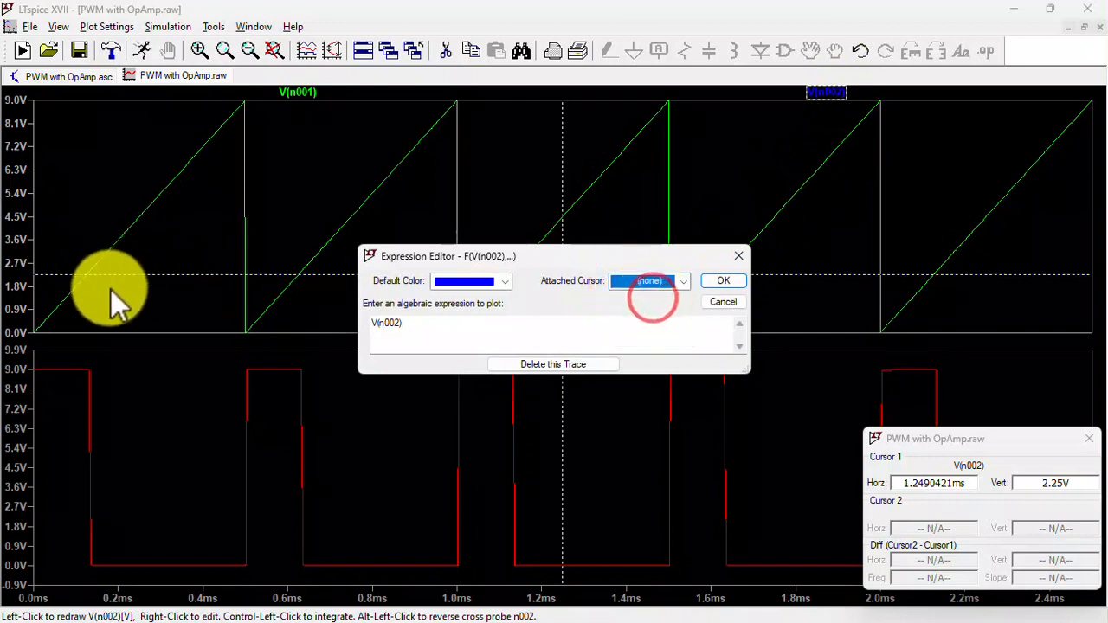
pyautogui.click(725, 281)
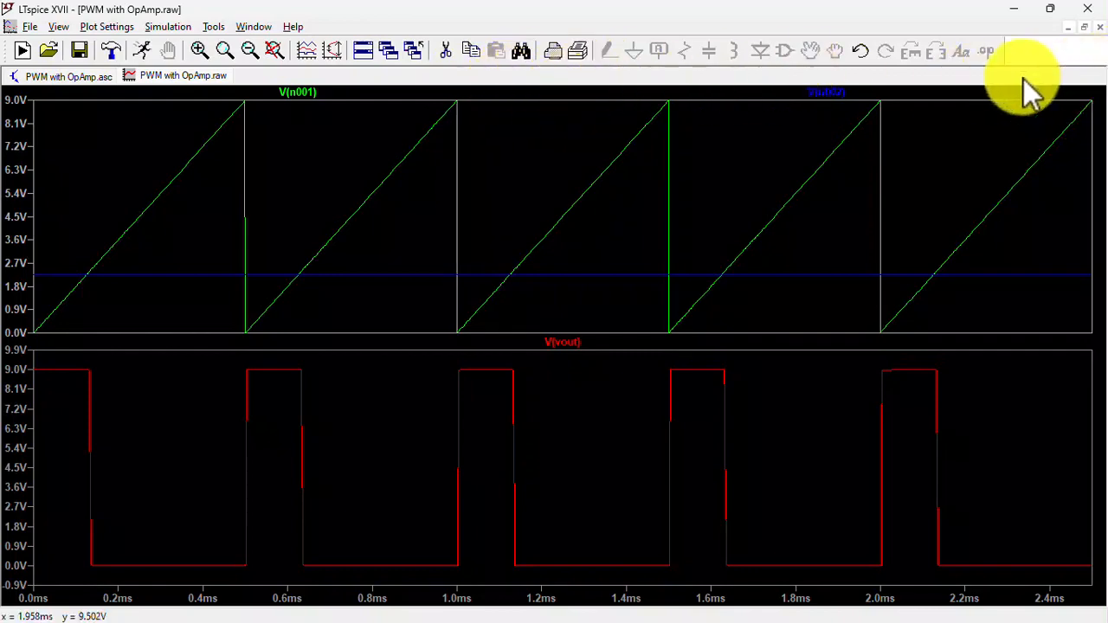
pyautogui.click(1100, 27)
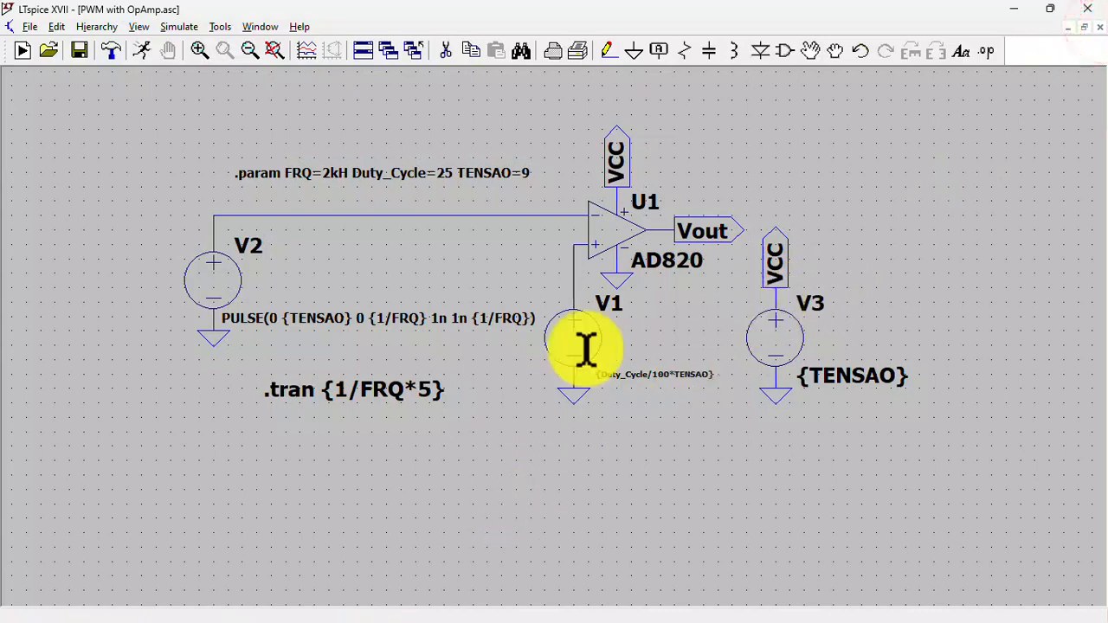